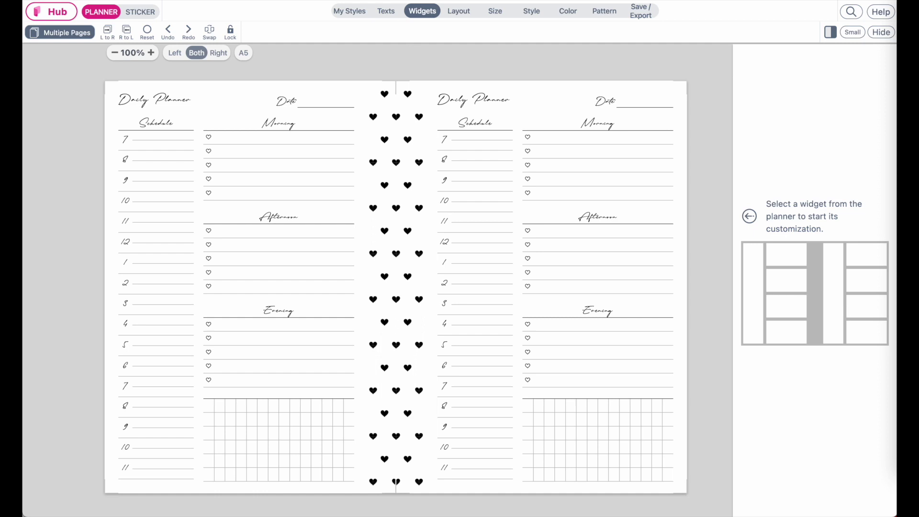
Show the Pattern backgrounds library with border patterns such as Forest, Gingerbread and Reindeers
click(610, 15)
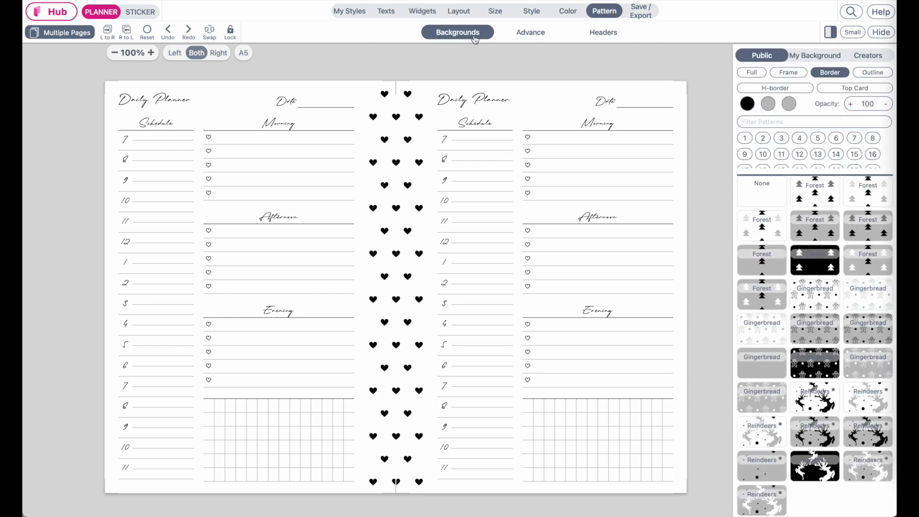
Replace the heart border with the Transparent swatch from border pattern page 1
click(748, 140)
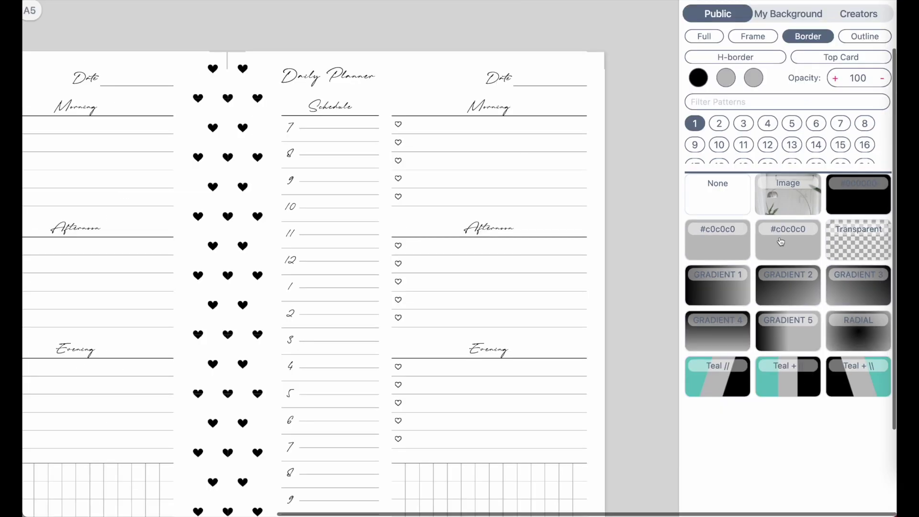
scroll(423, 328, down, 3)
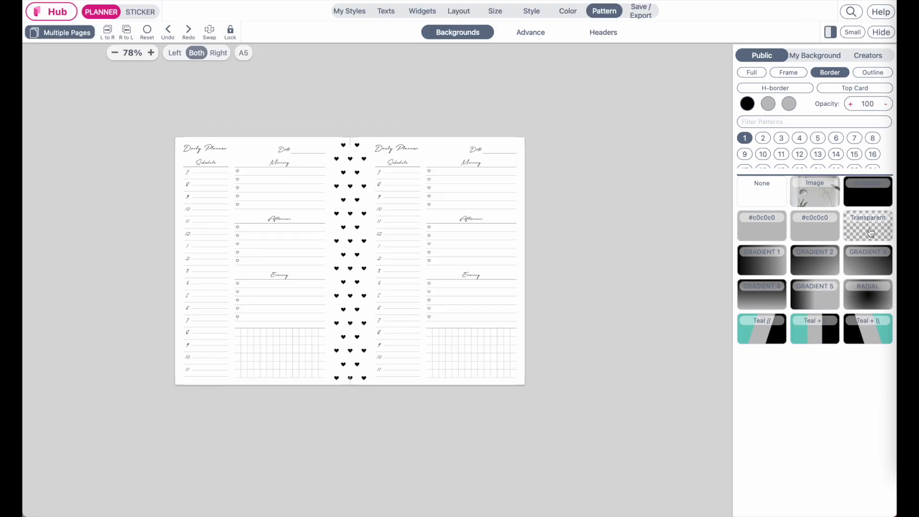
click(867, 247)
scroll(537, 311, up, 5)
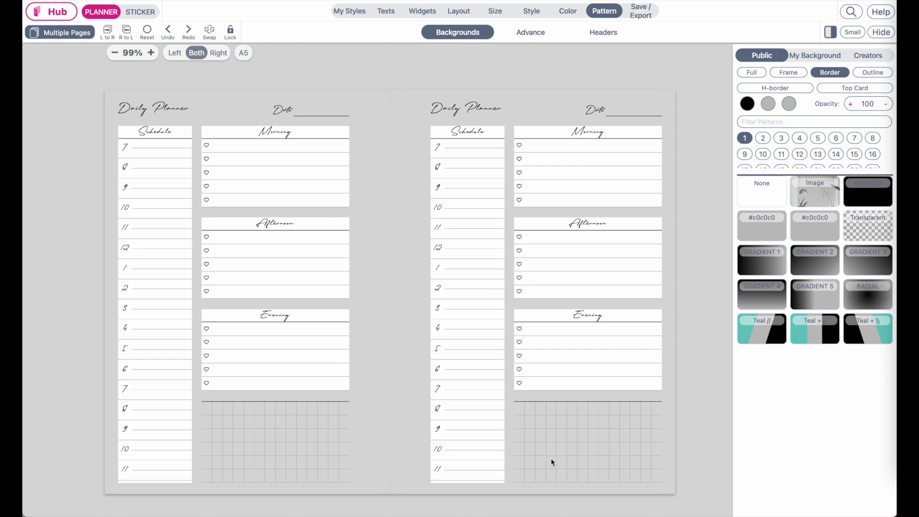
Export the selected planner page as an A4 PDF and open the downloaded file
click(641, 19)
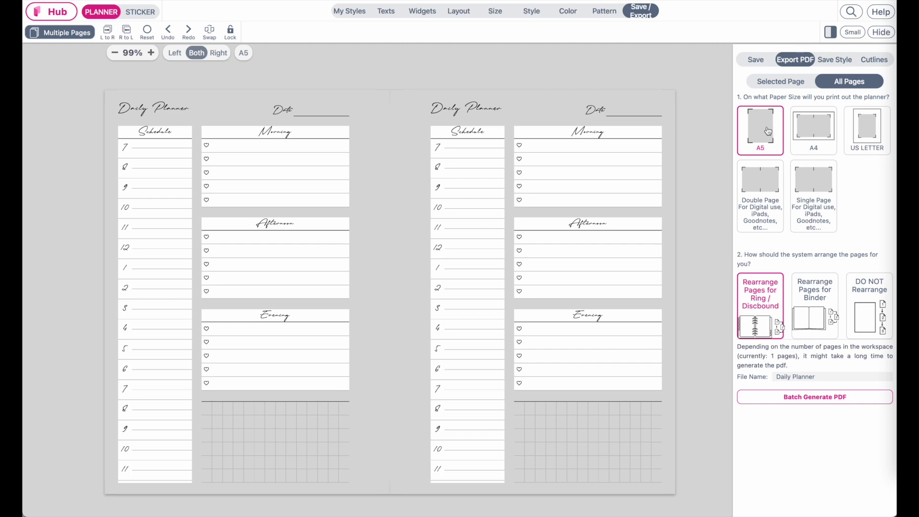
click(782, 81)
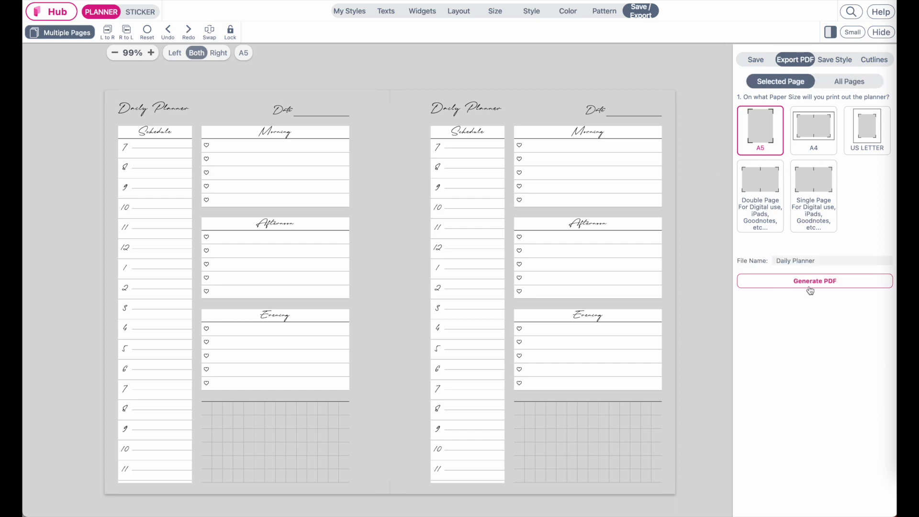
click(807, 144)
click(823, 265)
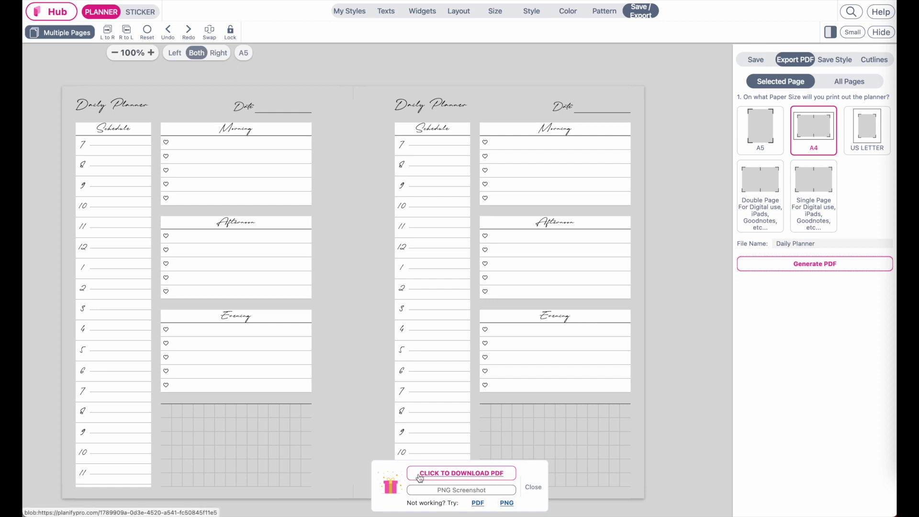
click(498, 476)
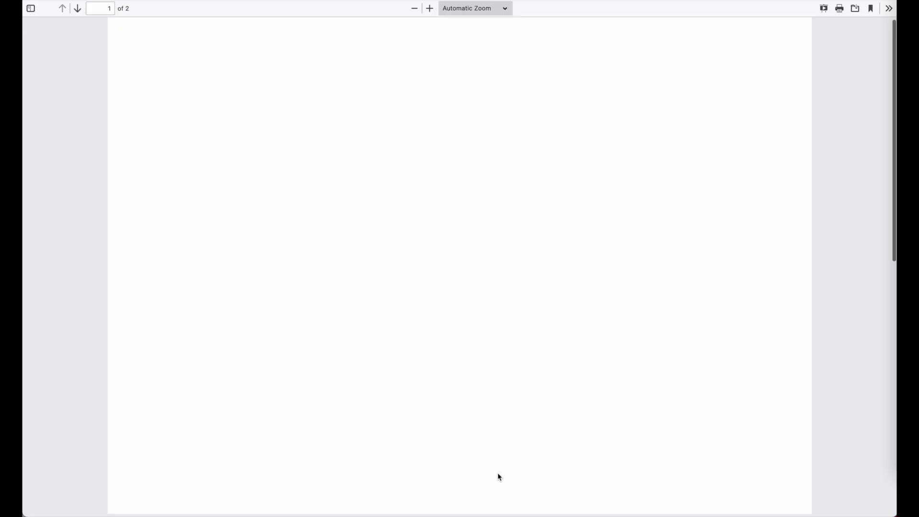
scroll(496, 283, down, 1)
scroll(496, 283, down, 10)
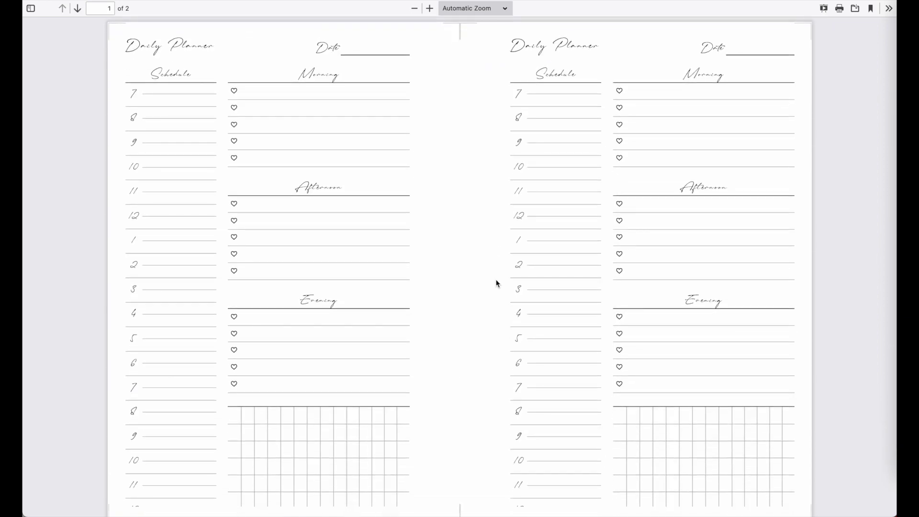
scroll(496, 283, down, 1)
scroll(497, 283, up, 1)
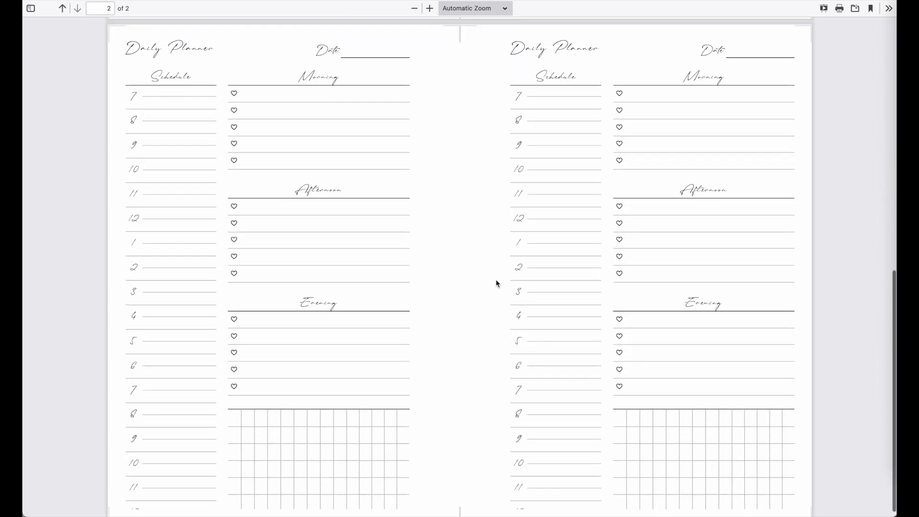
scroll(496, 283, down, 1)
key(ctrl+w)
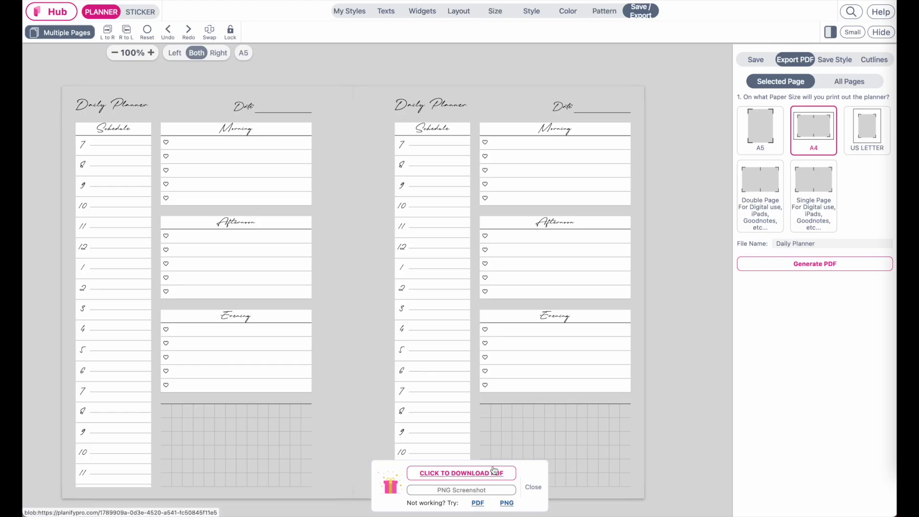
Open the planner spread as a PNG screenshot and copy the image to the clipboard
click(467, 490)
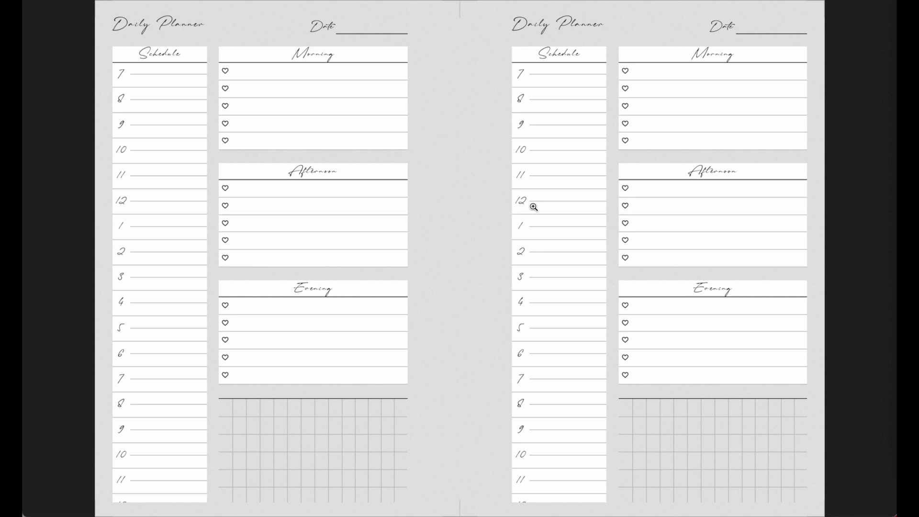
right_click(323, 150)
click(358, 167)
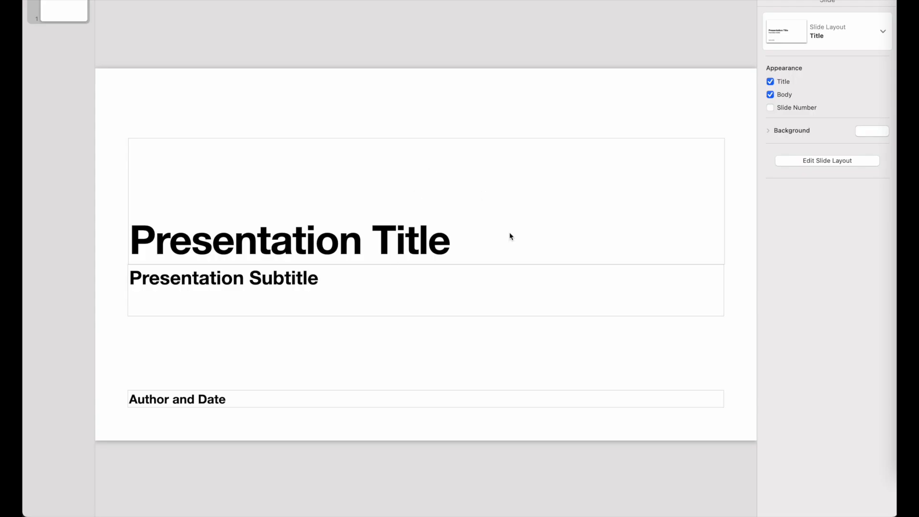
Paste the planner image onto the Keynote slide and move it into place
scroll(245, 355, down, 1)
key(super+v)
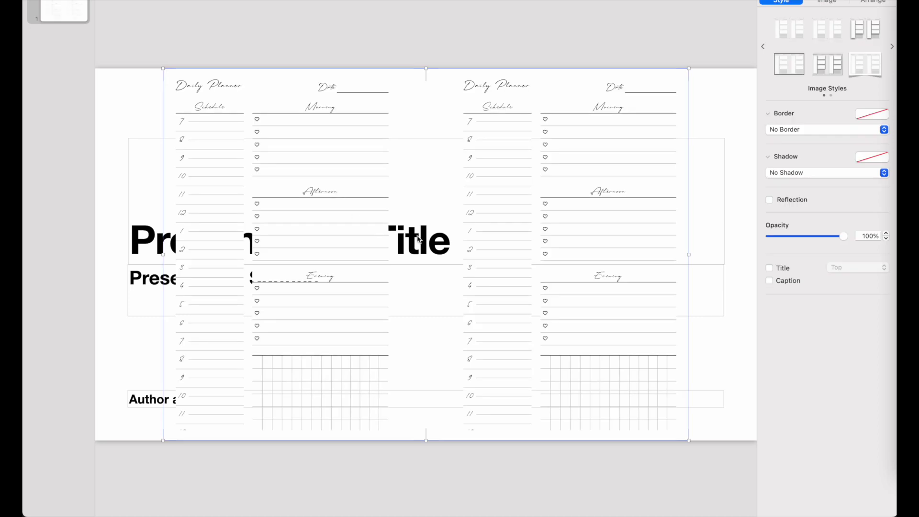
drag(200, 111, 467, 145)
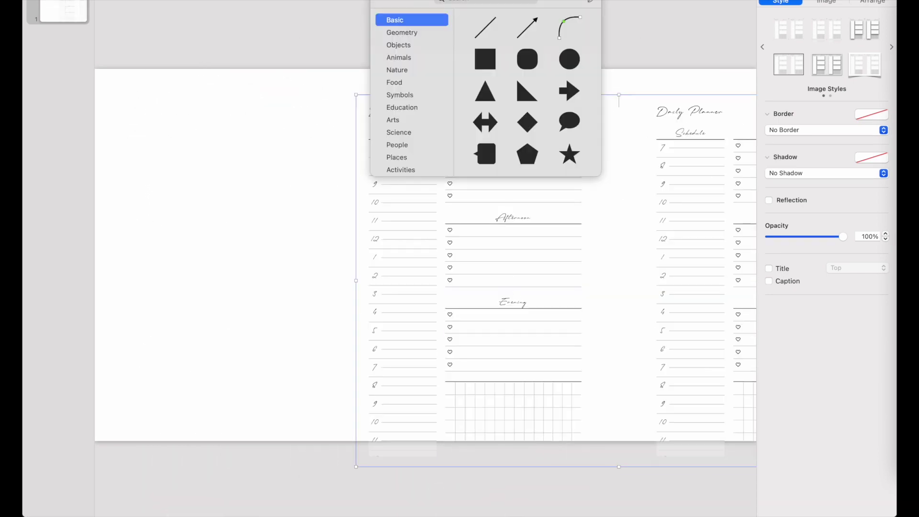
Add a blue rectangle covering the slide and send it behind the planner
click(484, 60)
drag(426, 257, 427, 404)
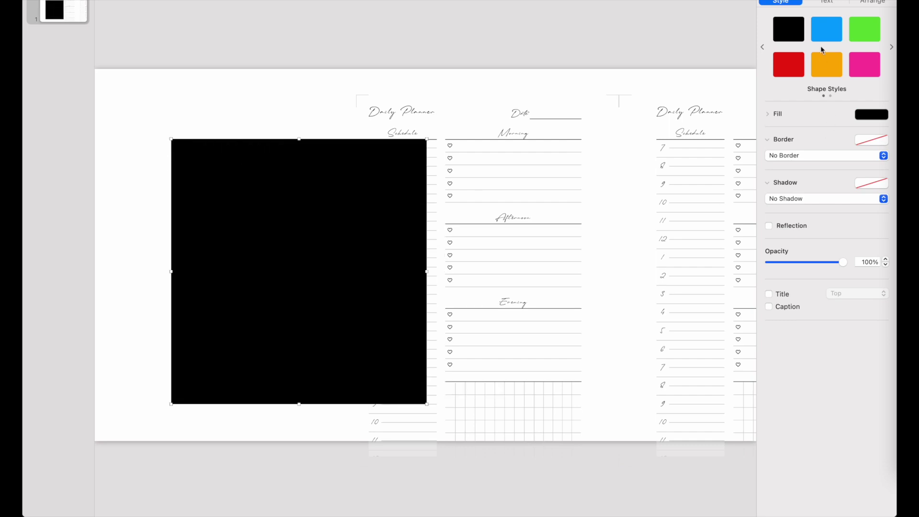
click(826, 30)
drag(285, 250, 256, 225)
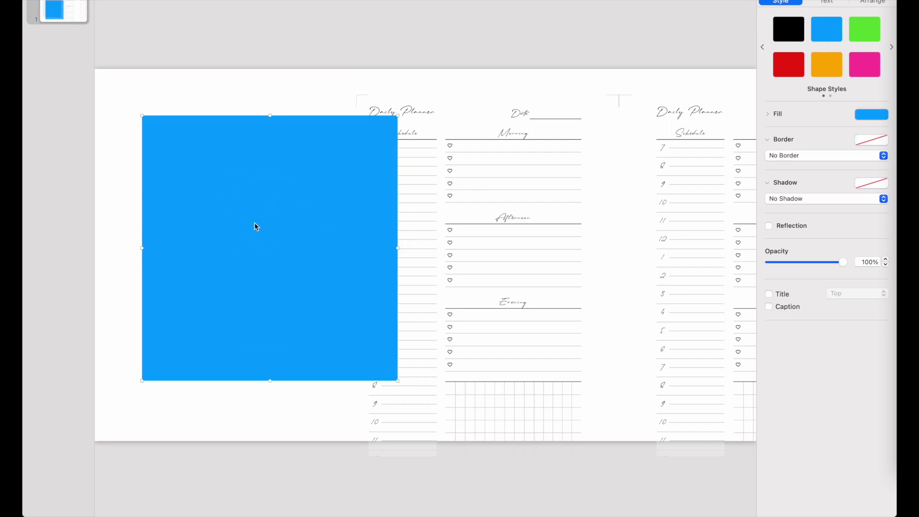
right_click(355, 366)
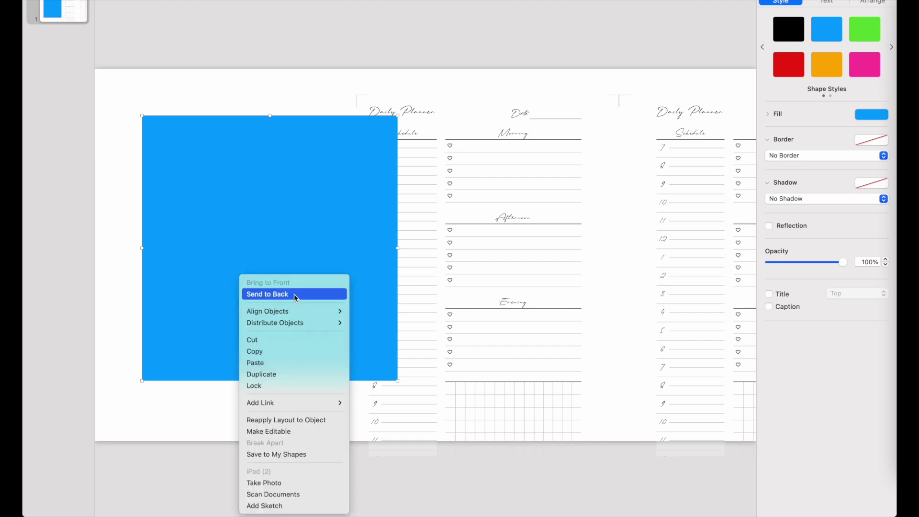
click(294, 294)
click(494, 72)
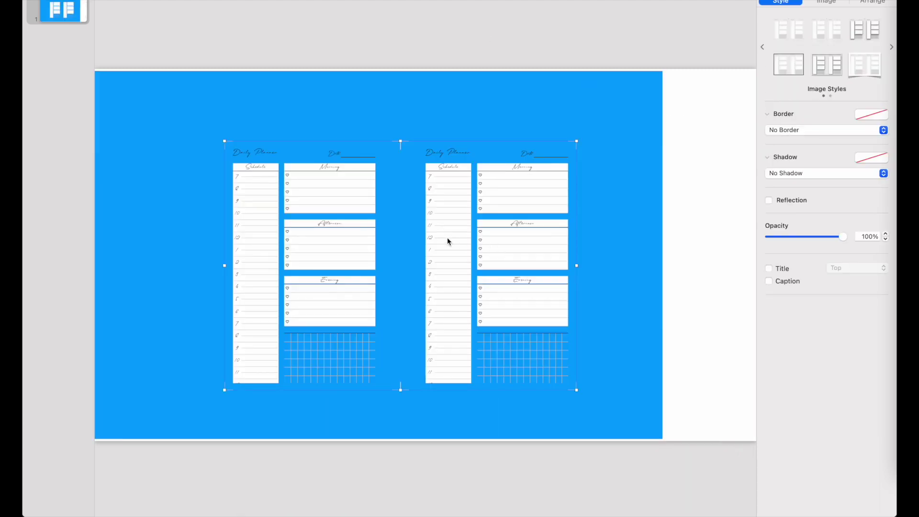
Enlarge and reposition the planner image over the blue background
drag(448, 241, 386, 209)
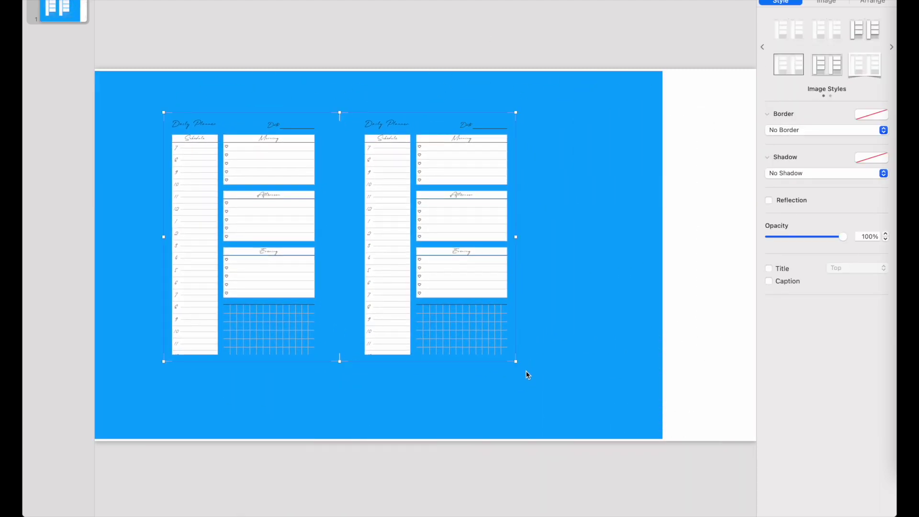
drag(515, 362, 607, 429)
drag(461, 293, 495, 282)
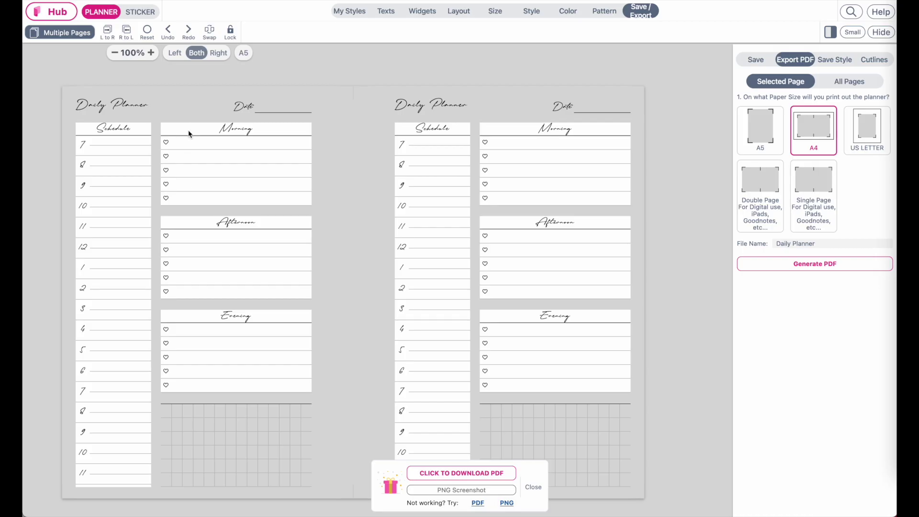
Set the Morning widget's background to Transparent
click(190, 136)
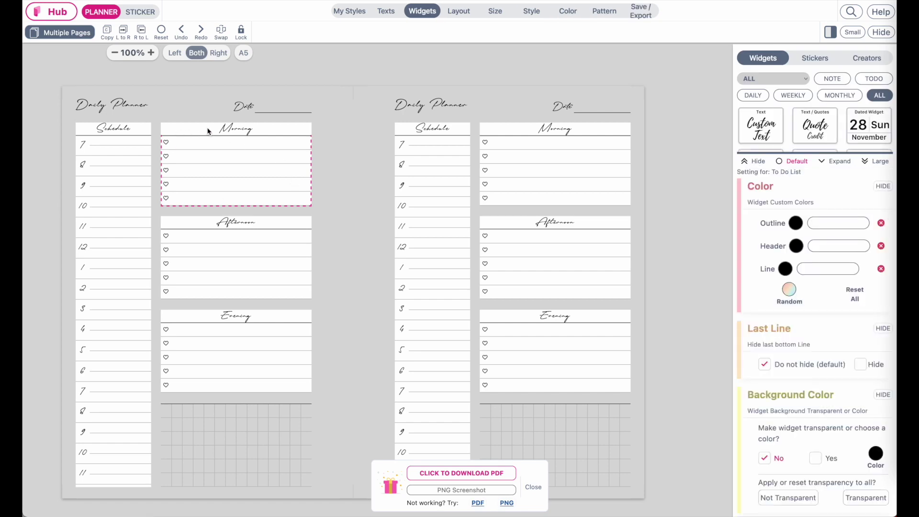
scroll(788, 349, down, 3)
scroll(788, 348, down, 2)
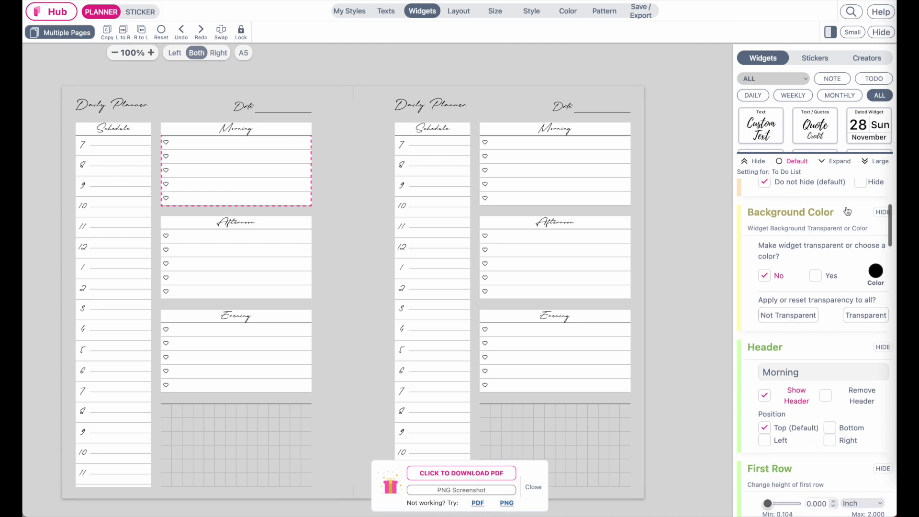
click(865, 316)
click(814, 277)
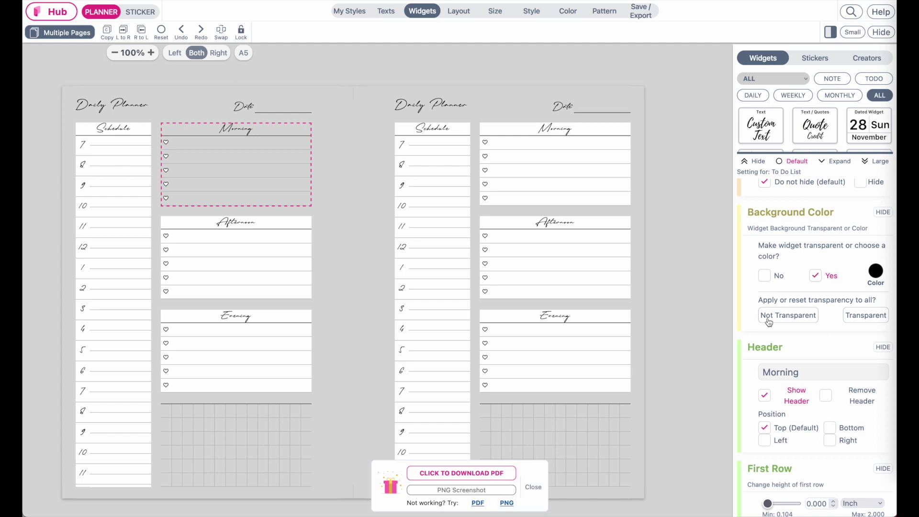
Make the Afternoon and Evening widgets' backgrounds transparent
click(282, 229)
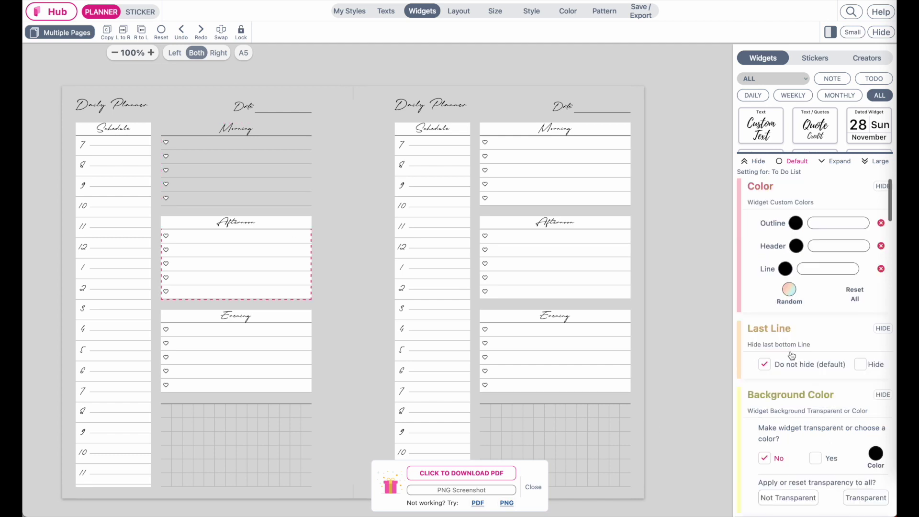
scroll(827, 361, down, 2)
click(816, 355)
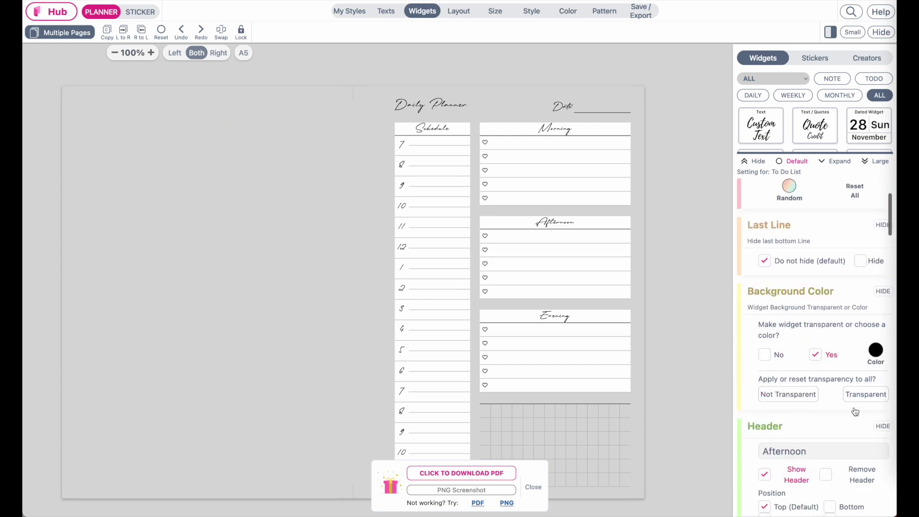
click(292, 319)
scroll(827, 413, down, 4)
click(815, 290)
click(864, 330)
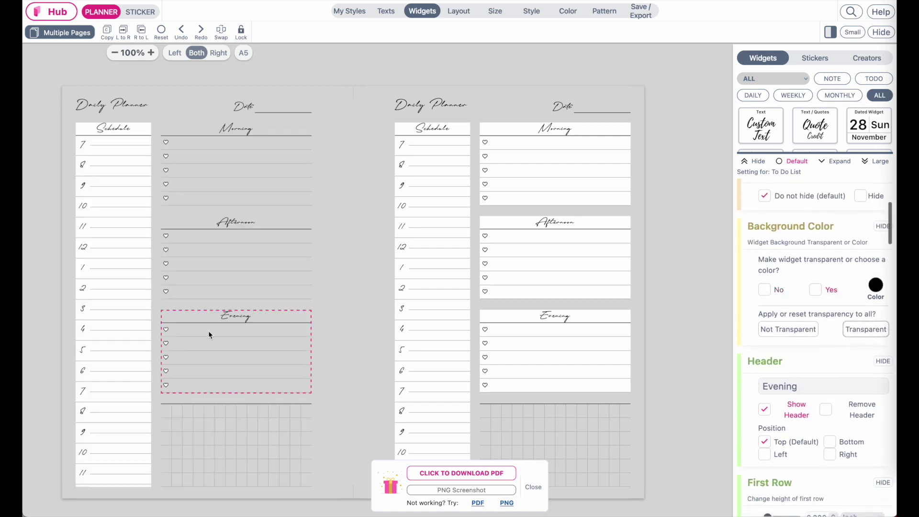
Make the left page's Schedule widget background transparent
click(129, 136)
scroll(801, 426, down, 5)
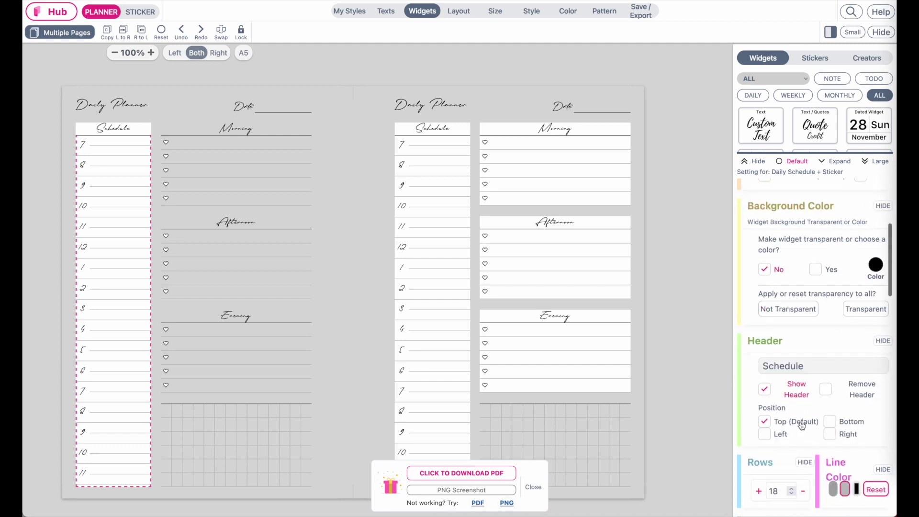
scroll(802, 426, up, 1)
click(857, 287)
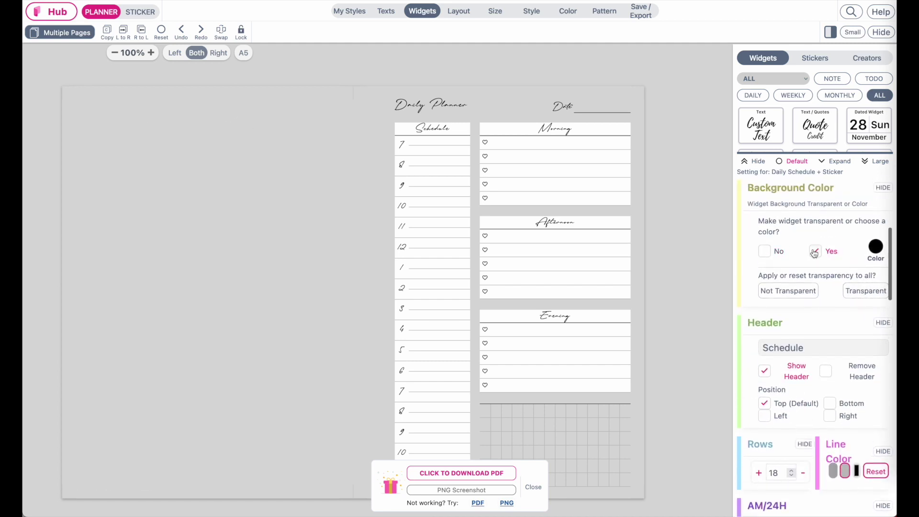
click(49, 231)
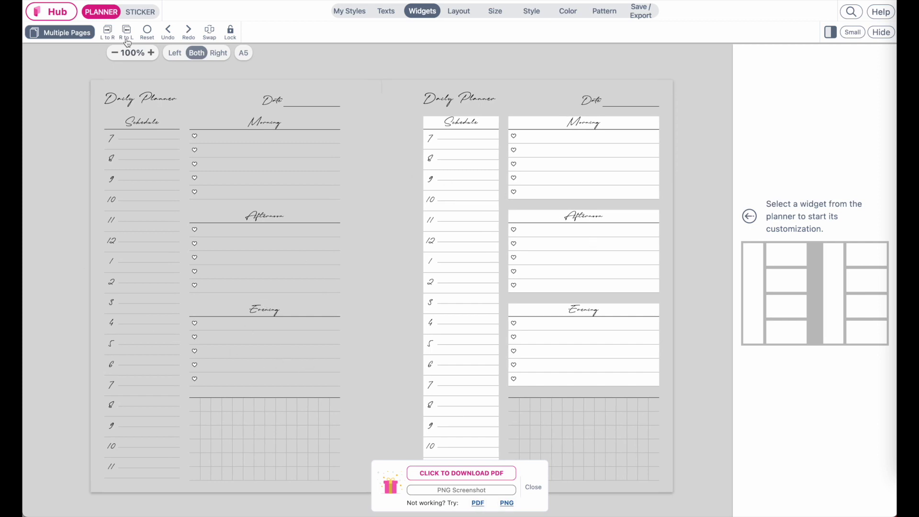
Copy the left page's transparent widgets to the right page and generate an A4 PDF
click(108, 34)
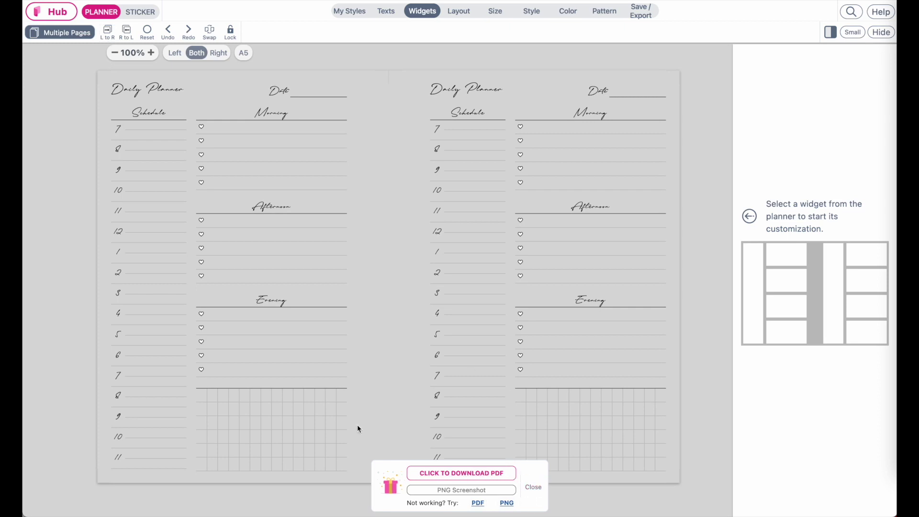
click(532, 494)
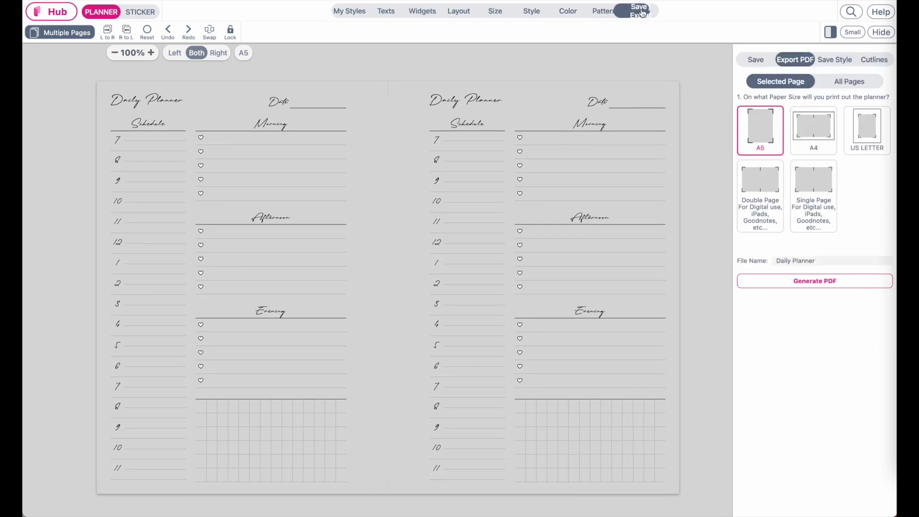
click(812, 120)
click(789, 267)
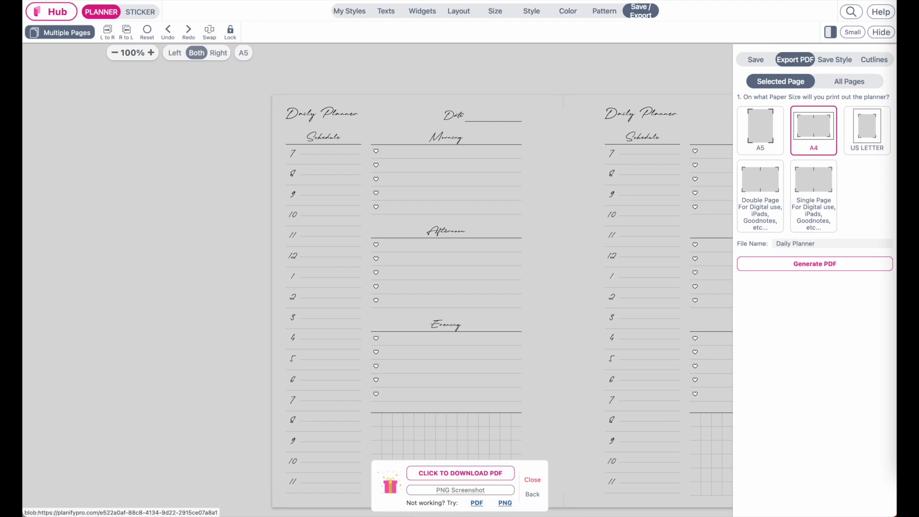
click(456, 492)
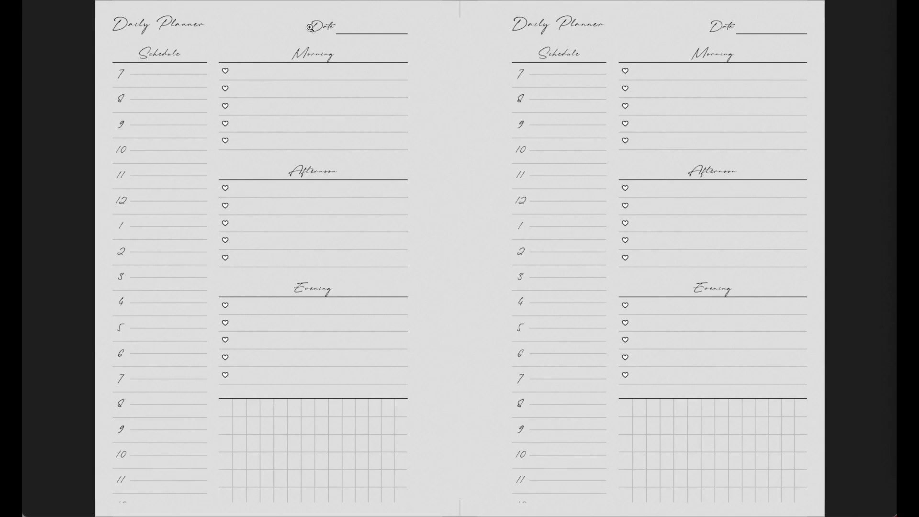
Copy the transparent-widget spread image and paste it onto the Keynote slide
right_click(311, 110)
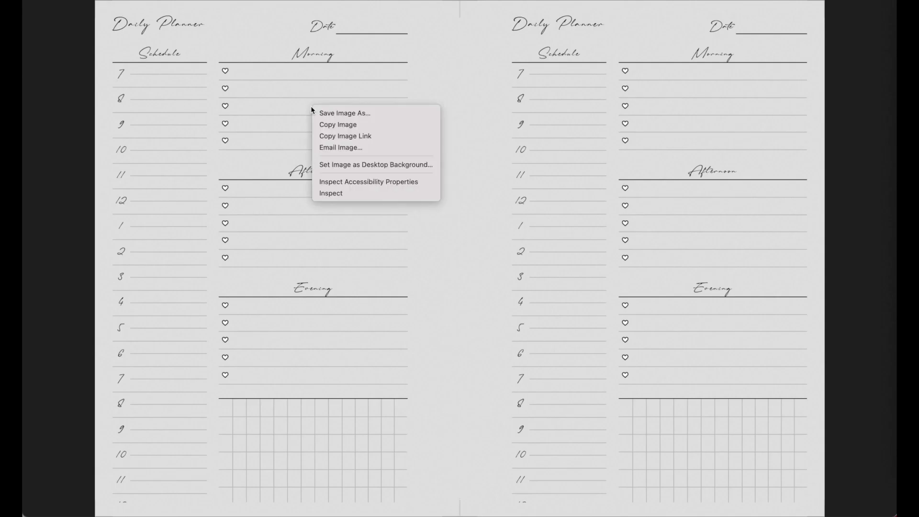
click(357, 125)
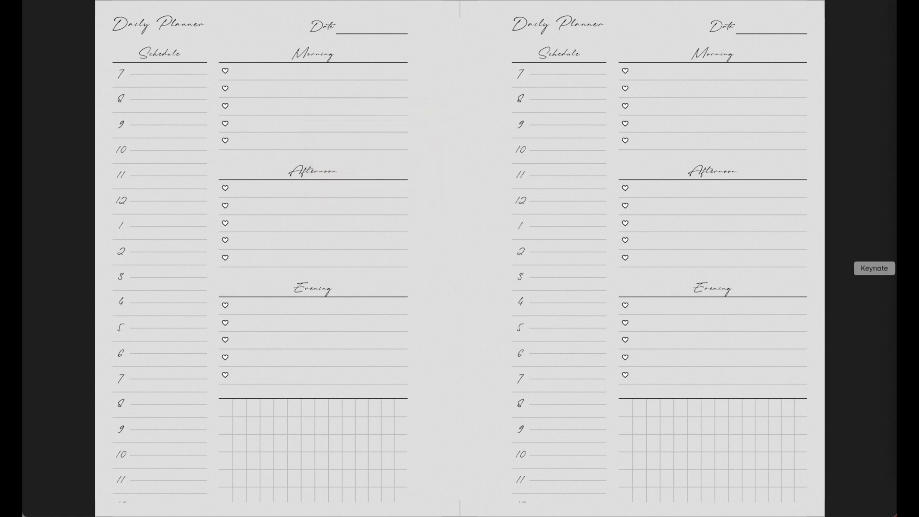
click(907, 268)
key(super+v)
drag(264, 245, 433, 255)
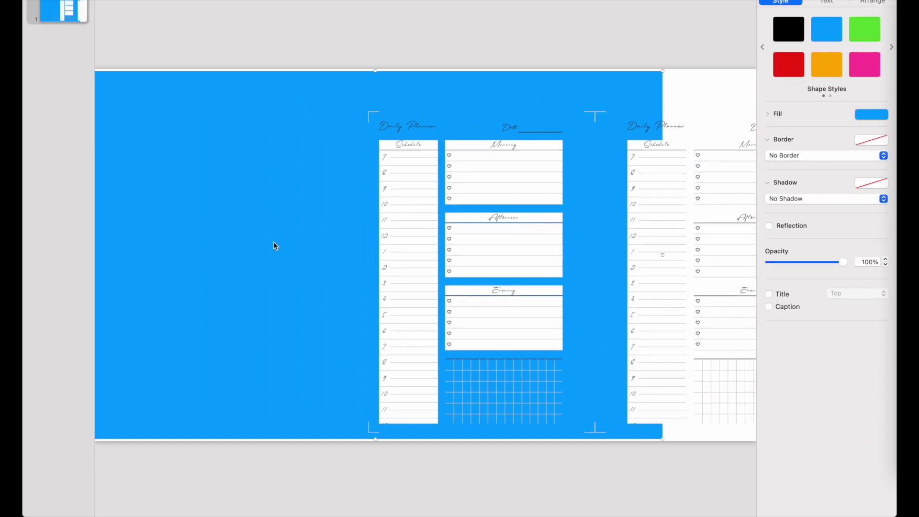
Shrink the pasted planner image and move it to the slide's top-left
drag(275, 246, 277, 191)
drag(122, 86, 280, 193)
drag(368, 311, 185, 205)
Nudge the large planner image and blue shape into place, then return to Planify Pro's export panel
click(581, 288)
drag(537, 294, 669, 249)
click(296, 241)
drag(295, 244, 311, 217)
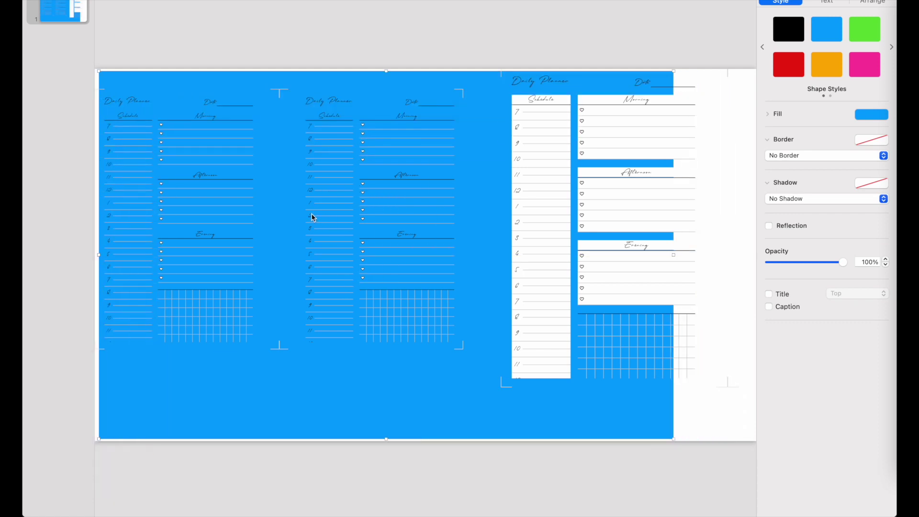
key(super+z)
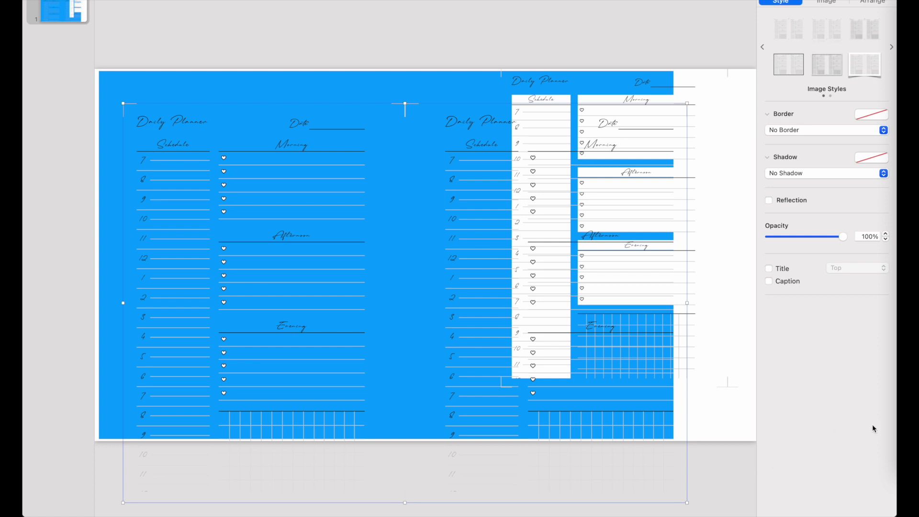
click(907, 415)
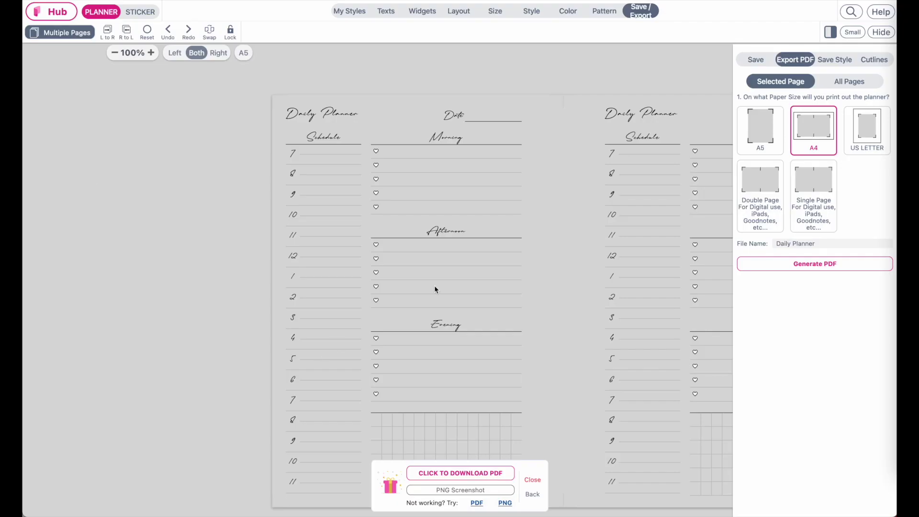
scroll(434, 285, right, 5)
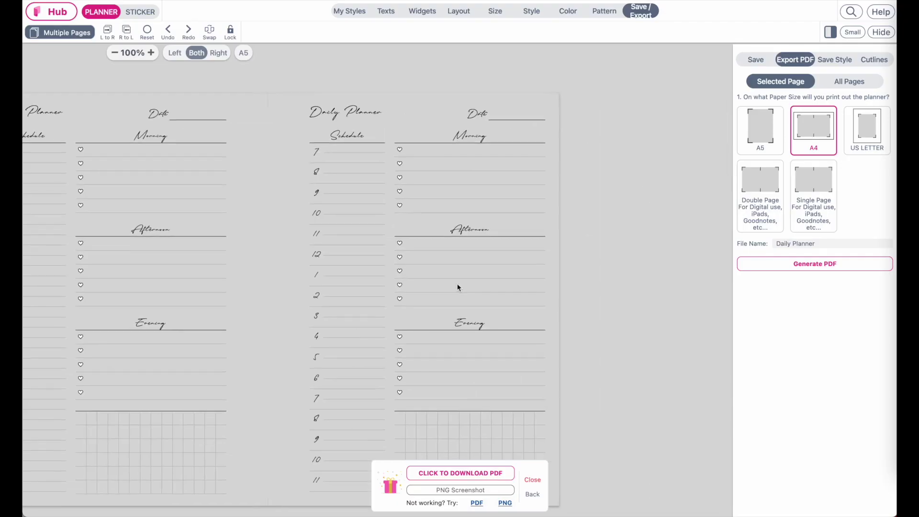